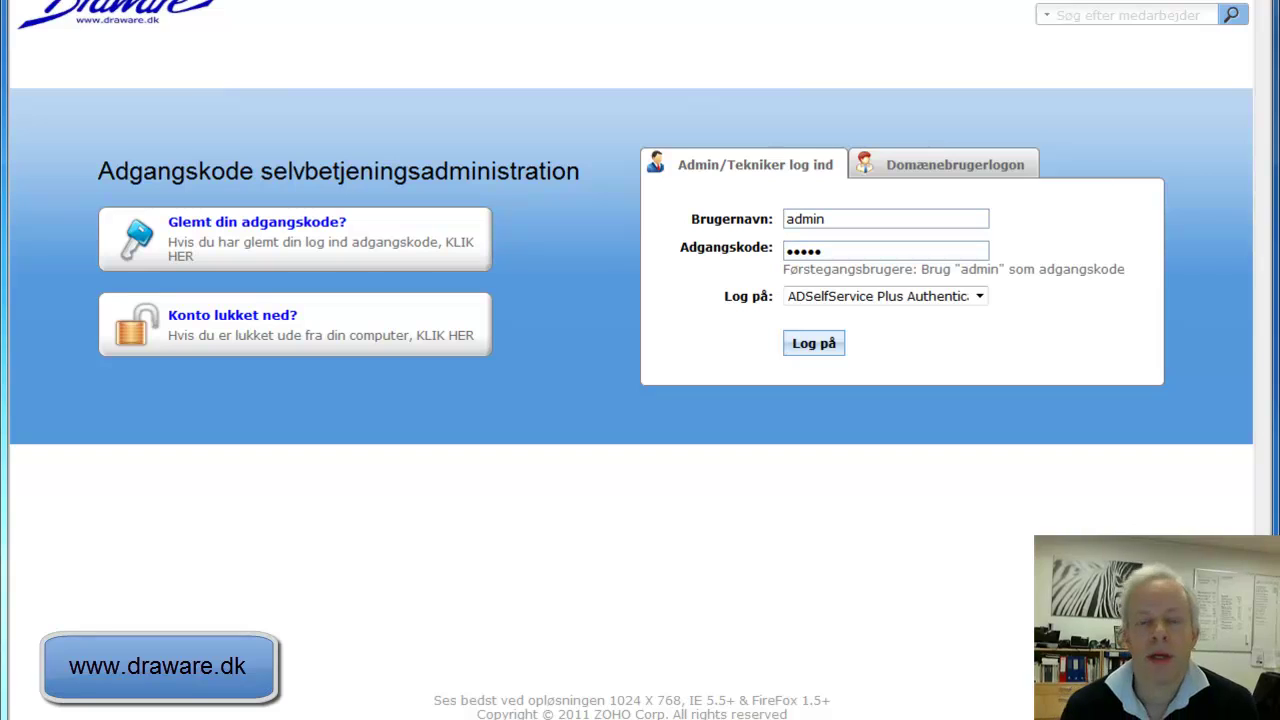
Step: Log on with the prefilled admin account and view the dashboard list "Brugere med udløbet adgangskode"
left_click(814, 344)
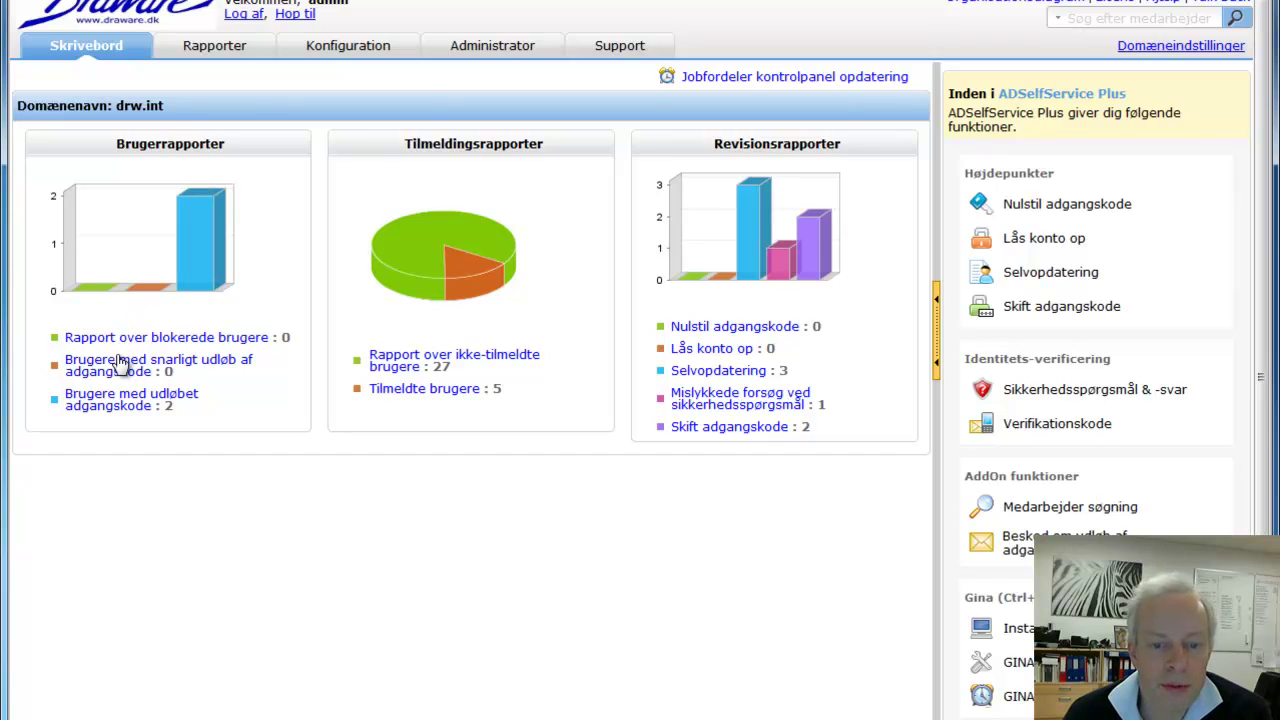
left_click(120, 407)
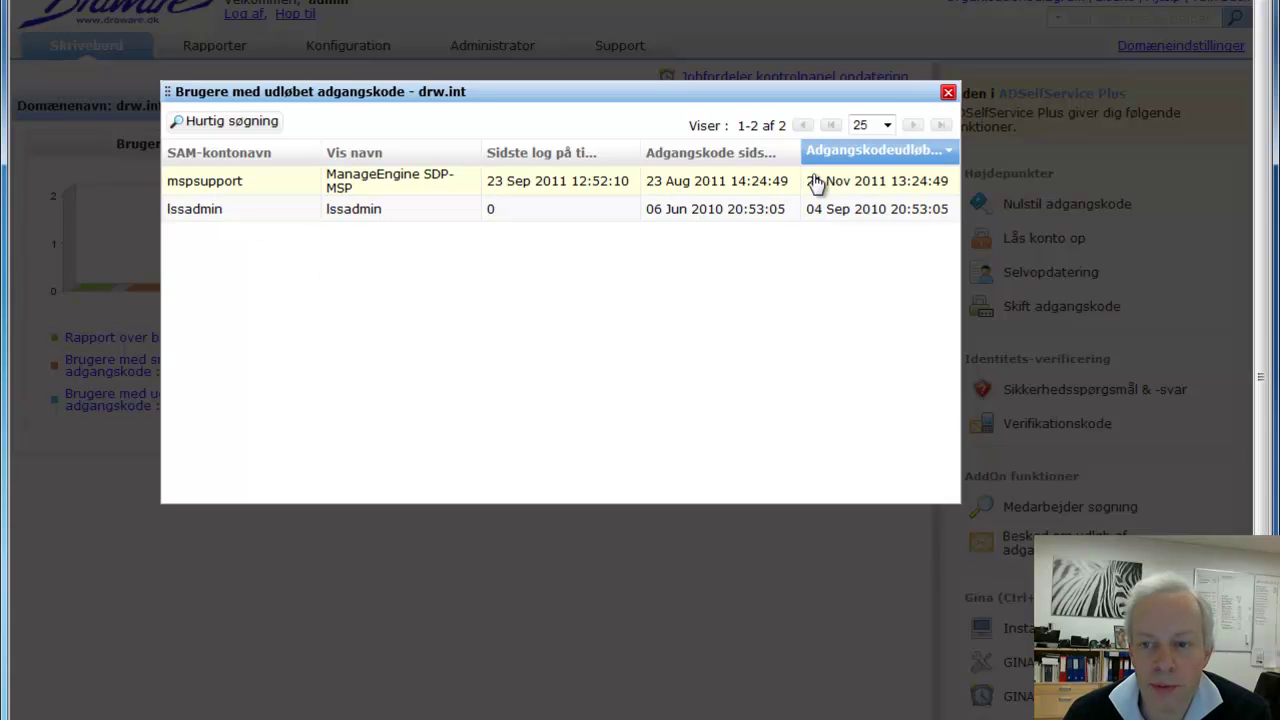
left_click(948, 92)
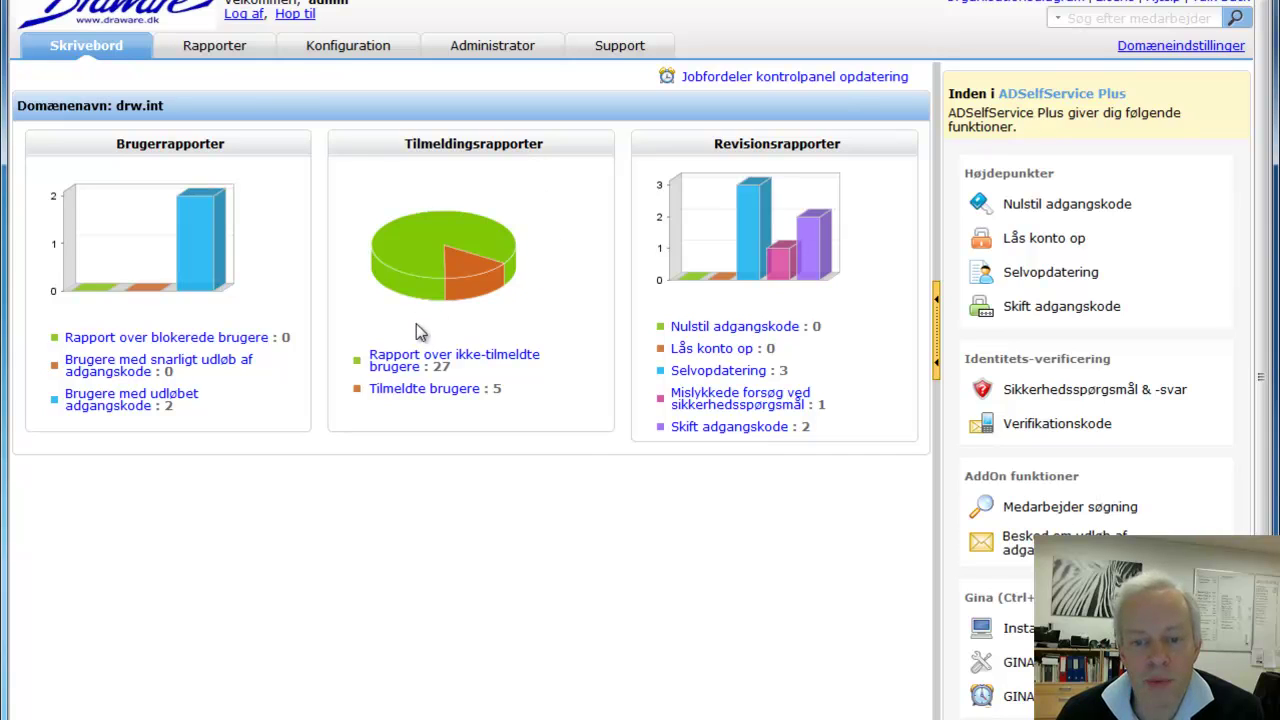
Step: View the dashboard lists "Tilmeldte brugere" and "Skift adgangskode", closing each one after reading it
left_click(397, 389)
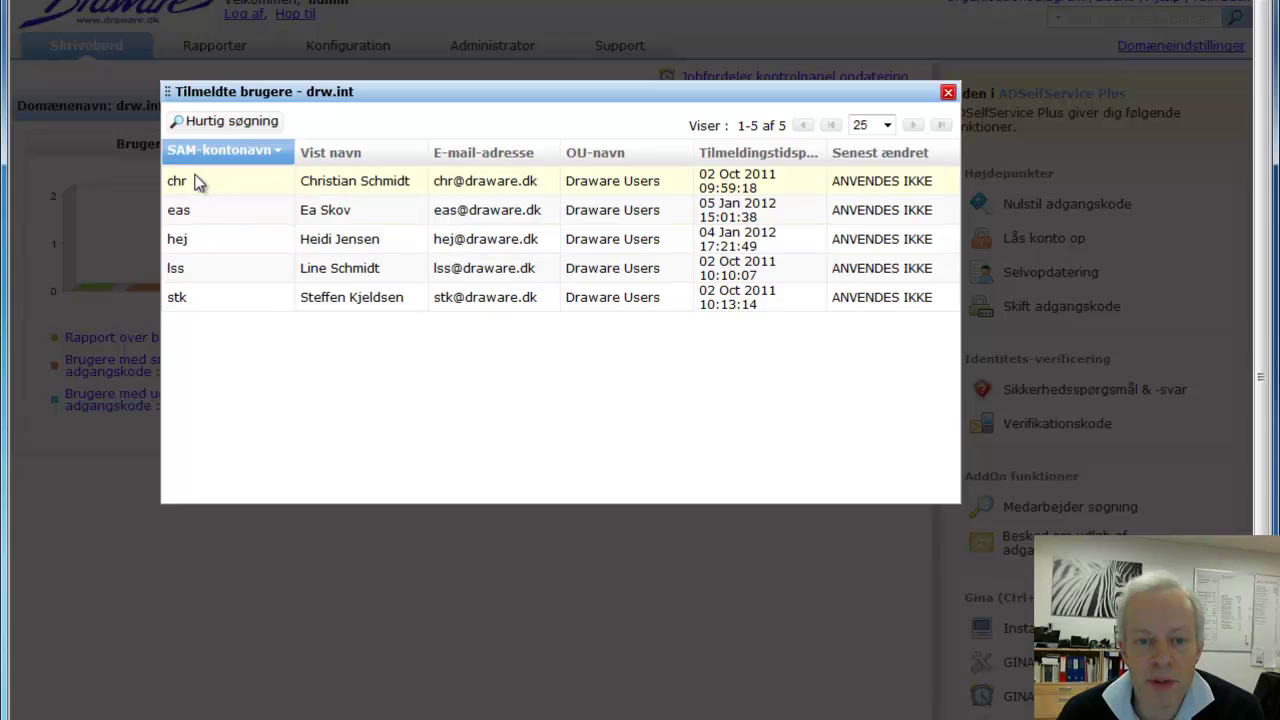
left_click(948, 92)
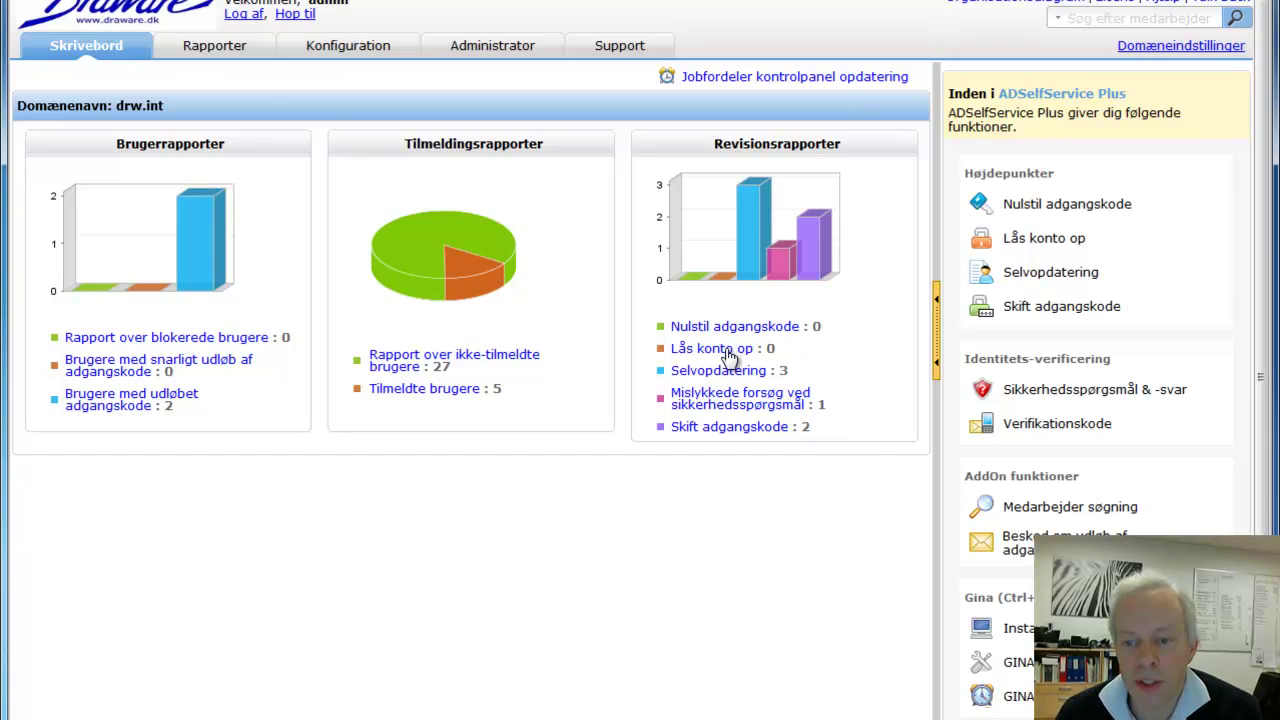
left_click(760, 430)
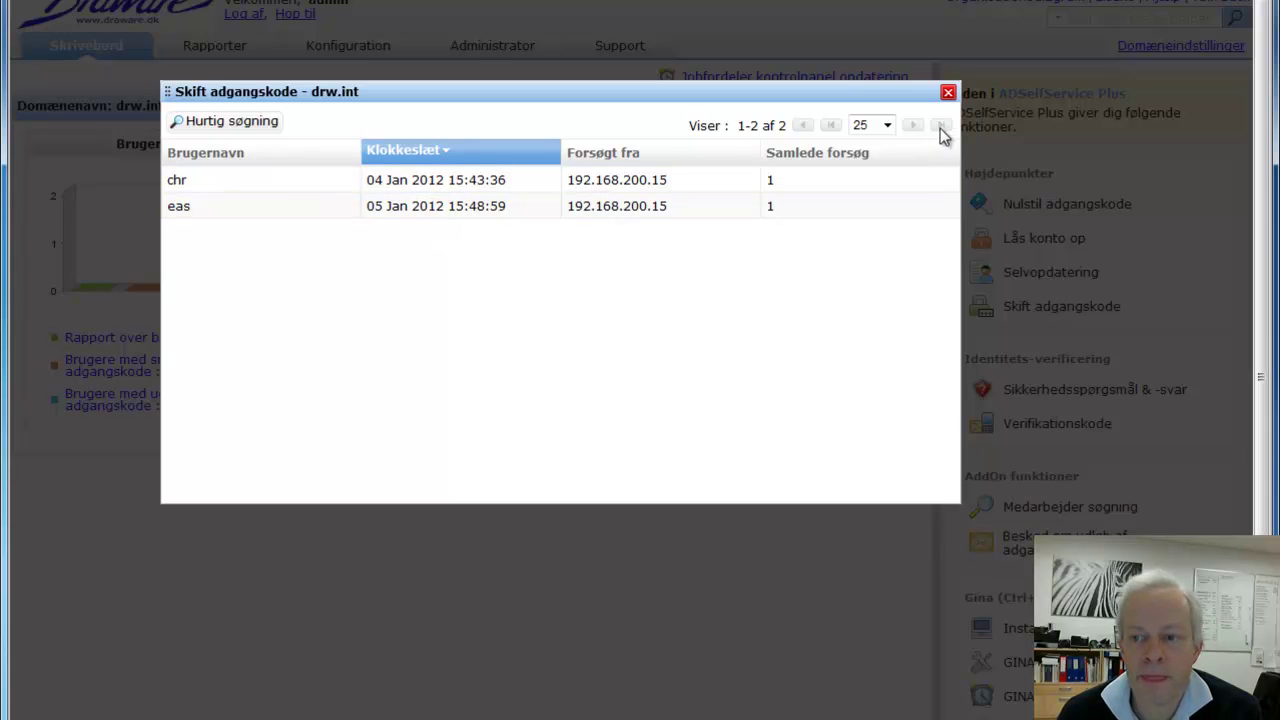
left_click(948, 92)
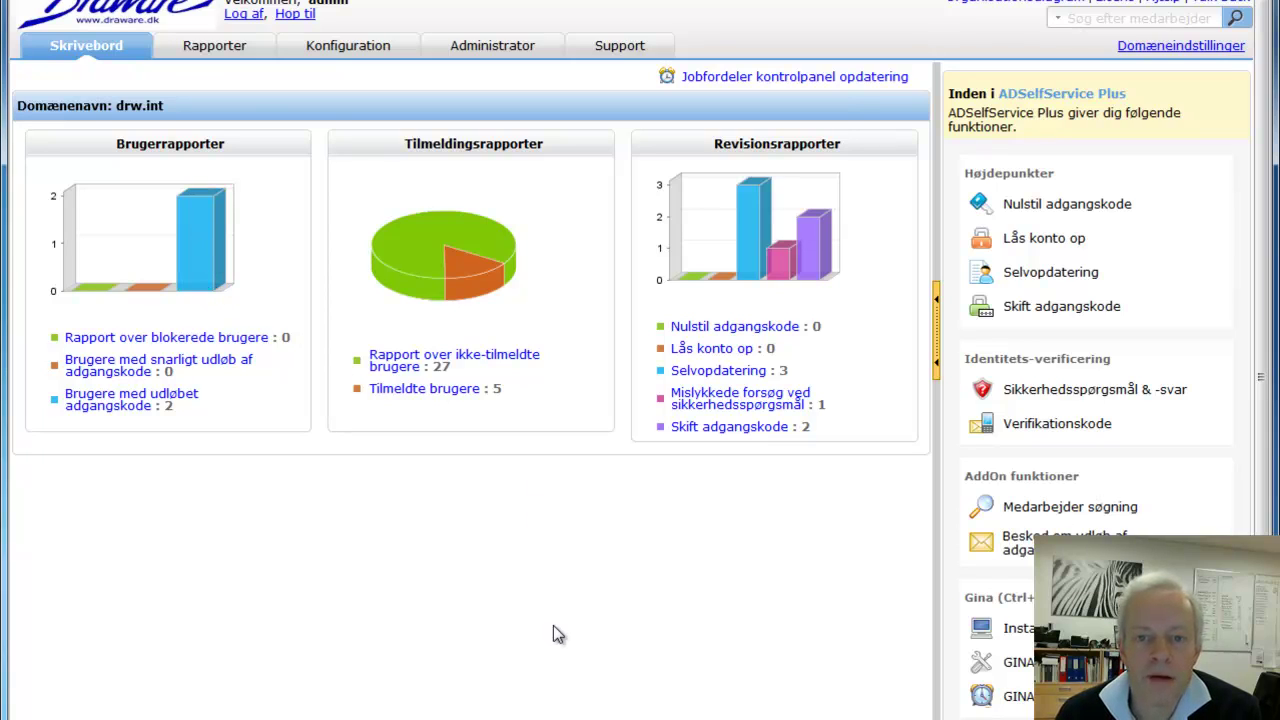
left_click(230, 49)
scroll(232, 53, "down", 1)
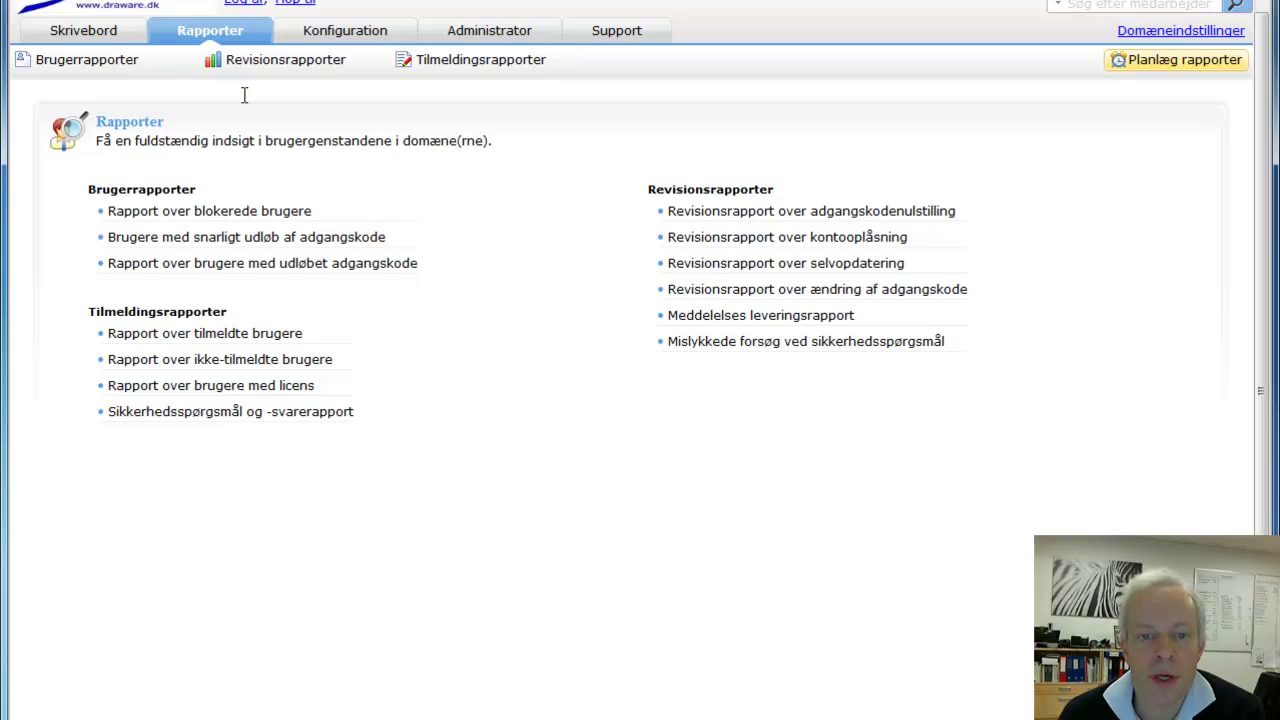
left_click(100, 32)
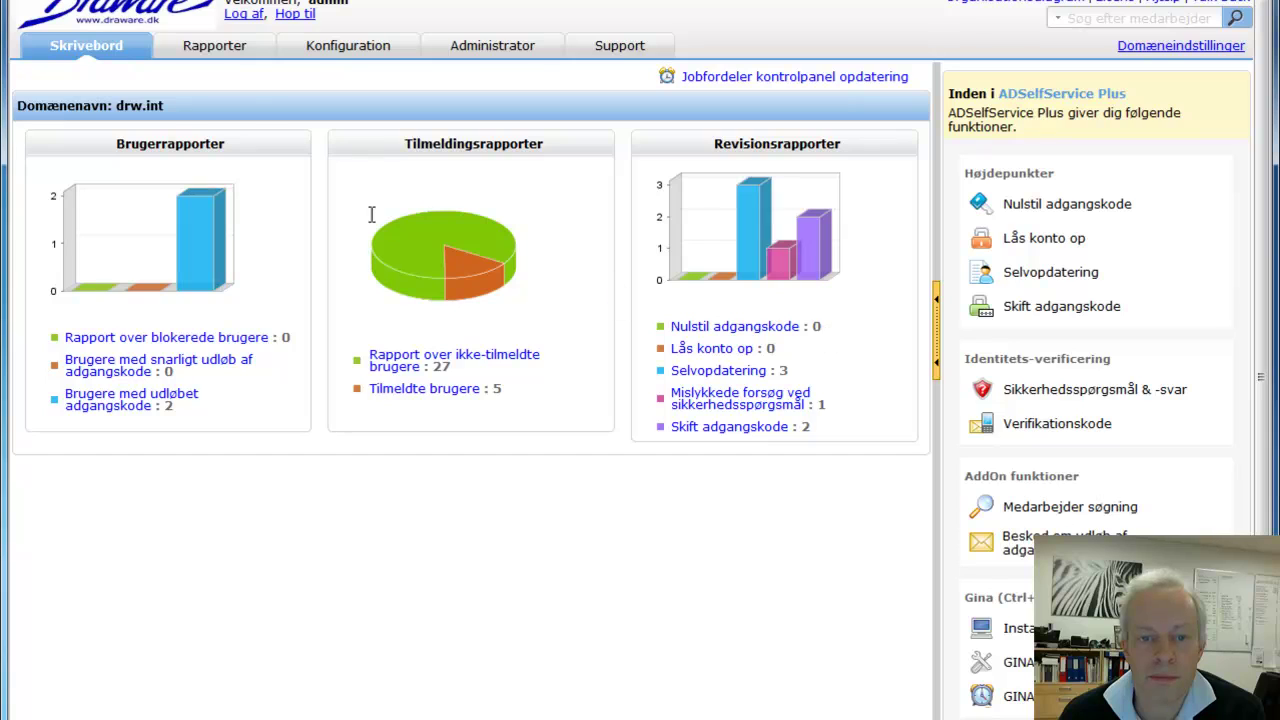
Step: Delete the third user listed in the enrollment report "Rapport over tilmeldte brugere"
left_click(229, 56)
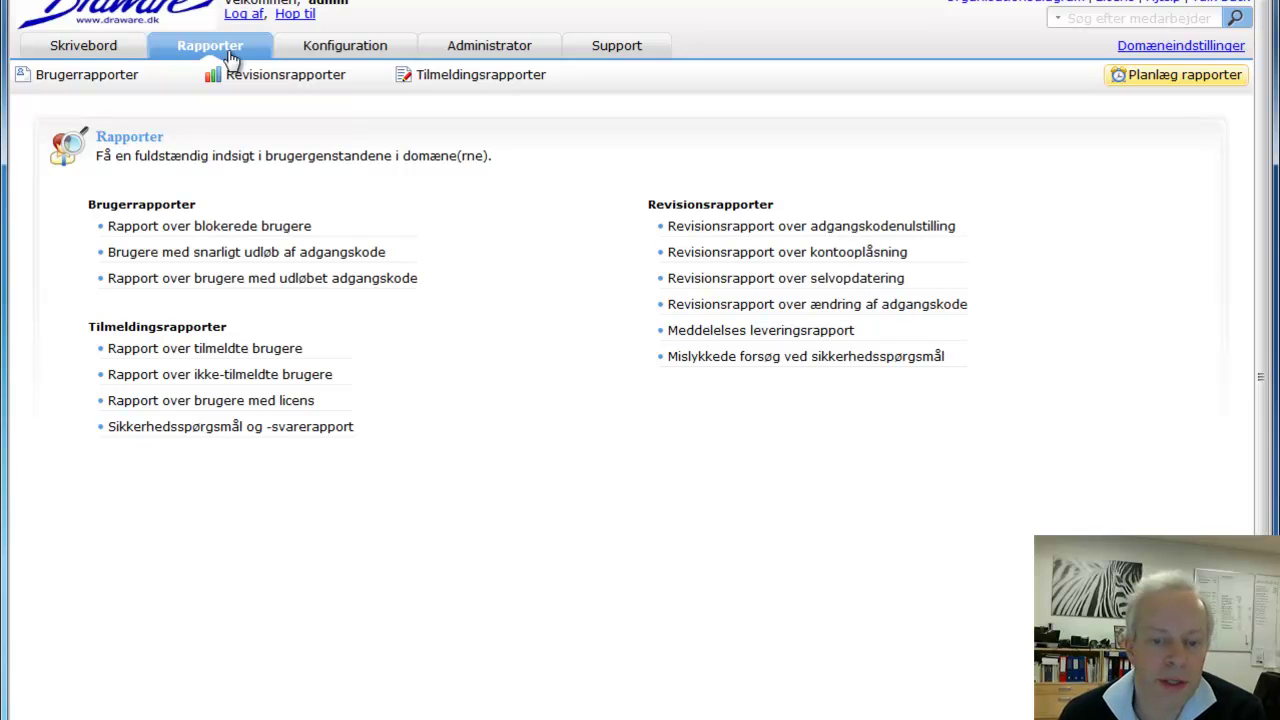
scroll(229, 56, "down", 1)
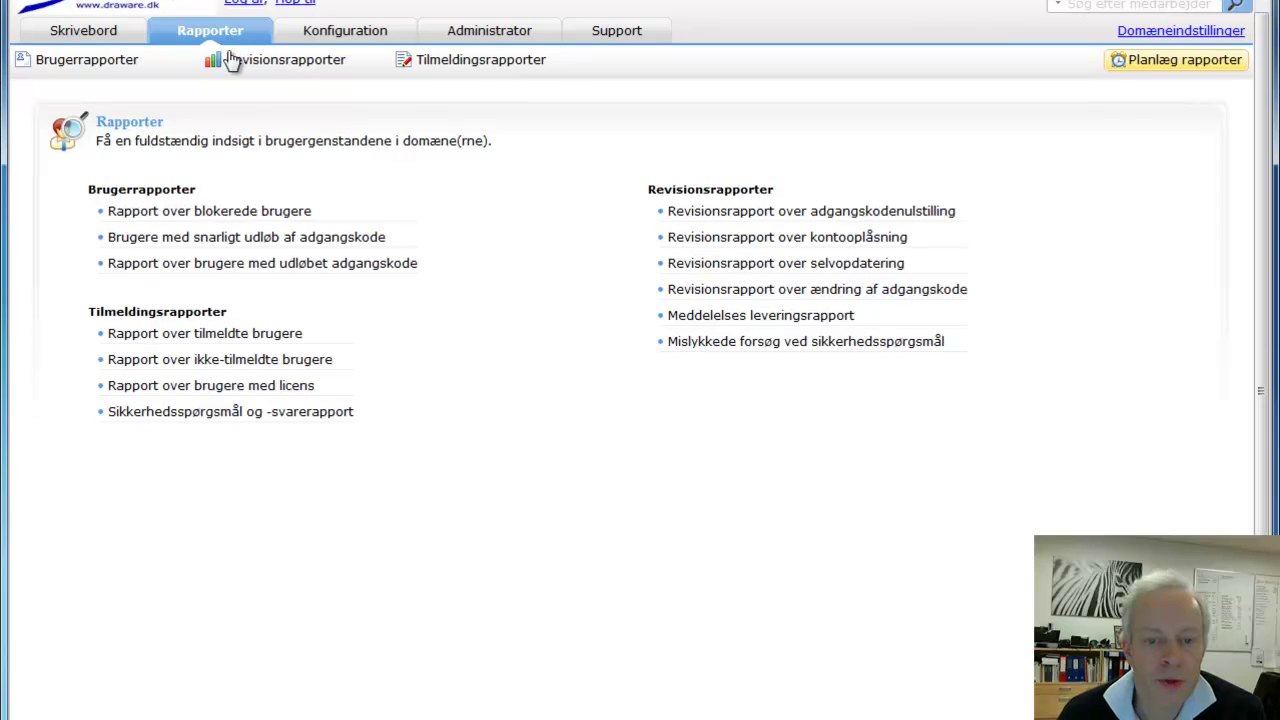
left_click(185, 336)
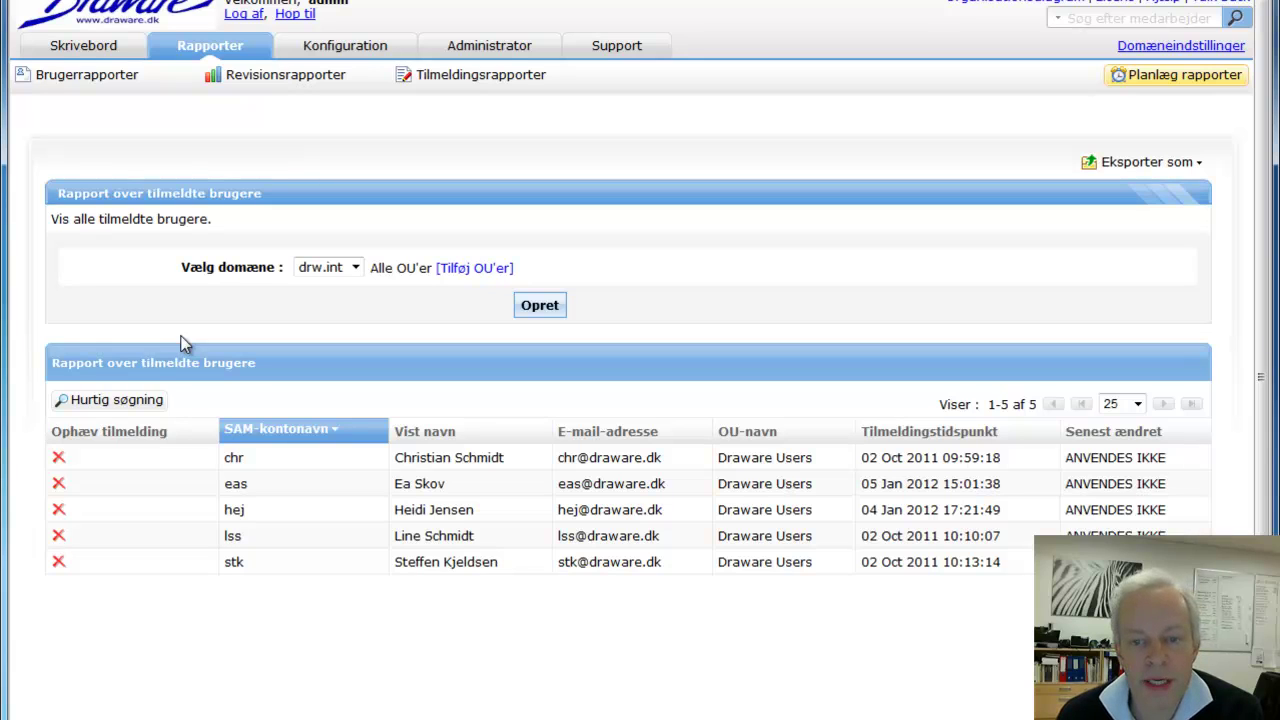
left_click(58, 510)
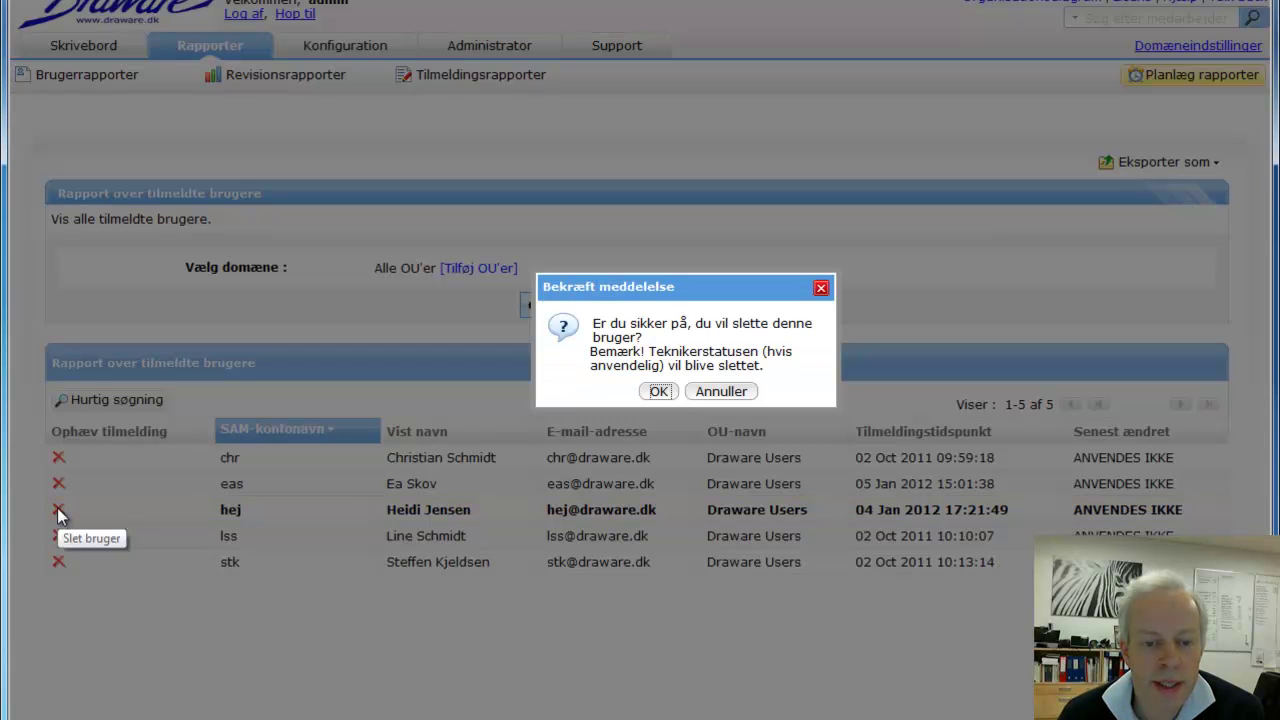
left_click(663, 398)
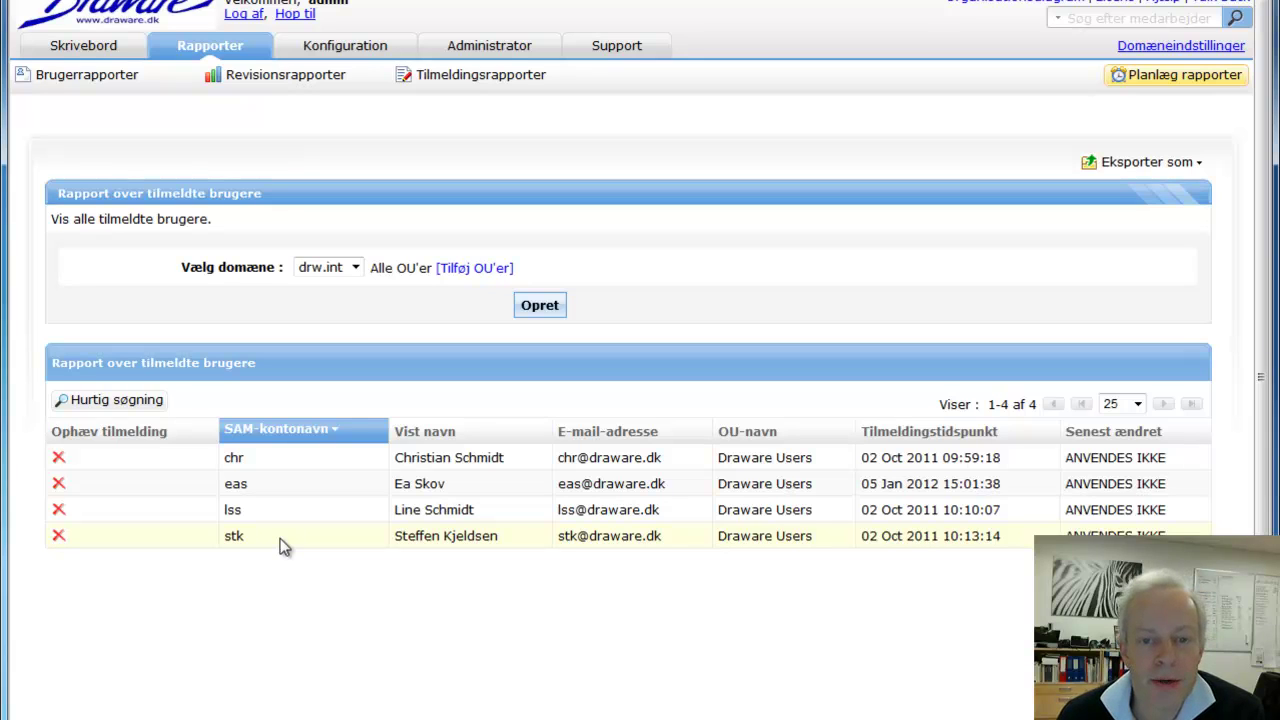
scroll(280, 538, "down", 1)
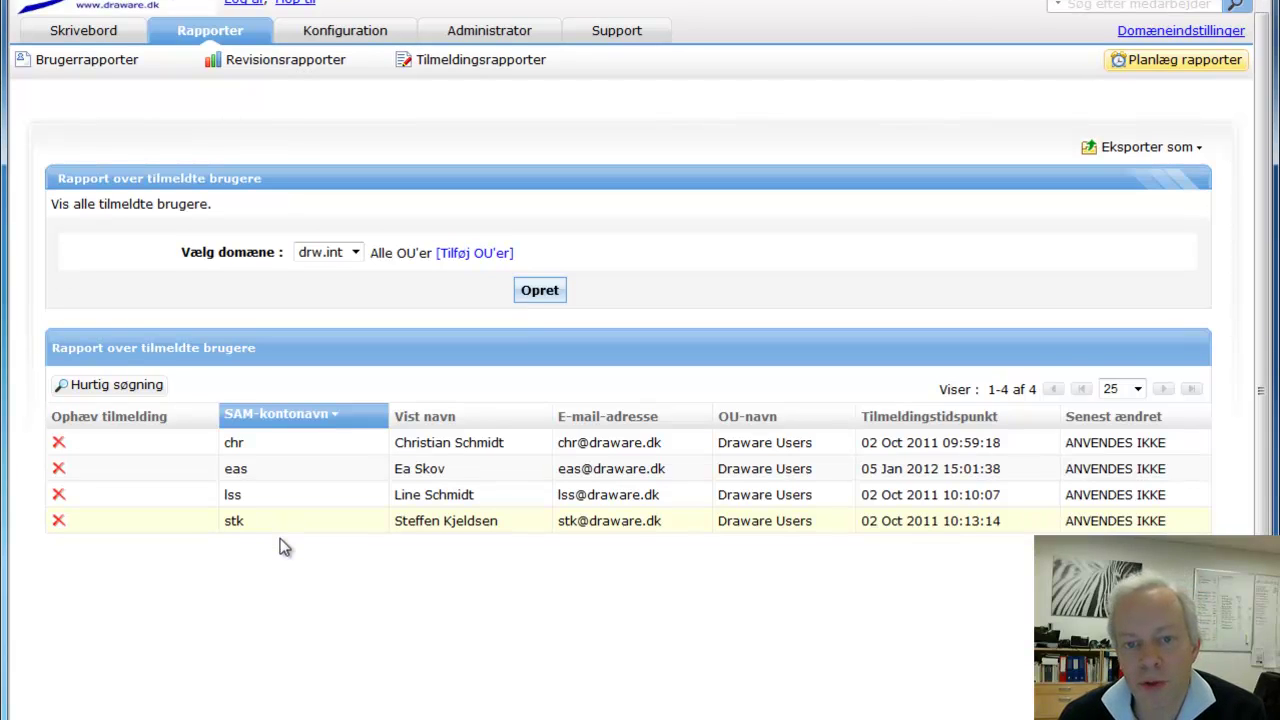
scroll(281, 545, "up", 1)
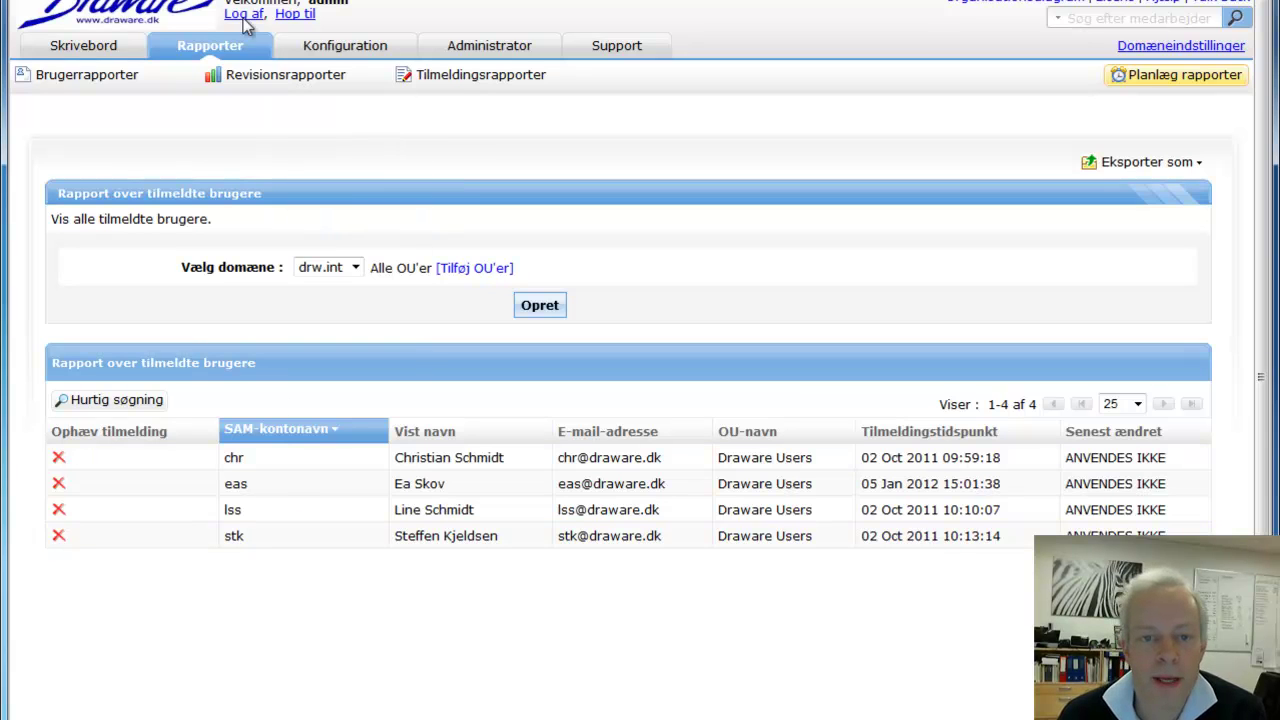
Step: Open "Rapport over brugere med udløbet adgangskode" and enable the option that excludes deactivated users
left_click(232, 56)
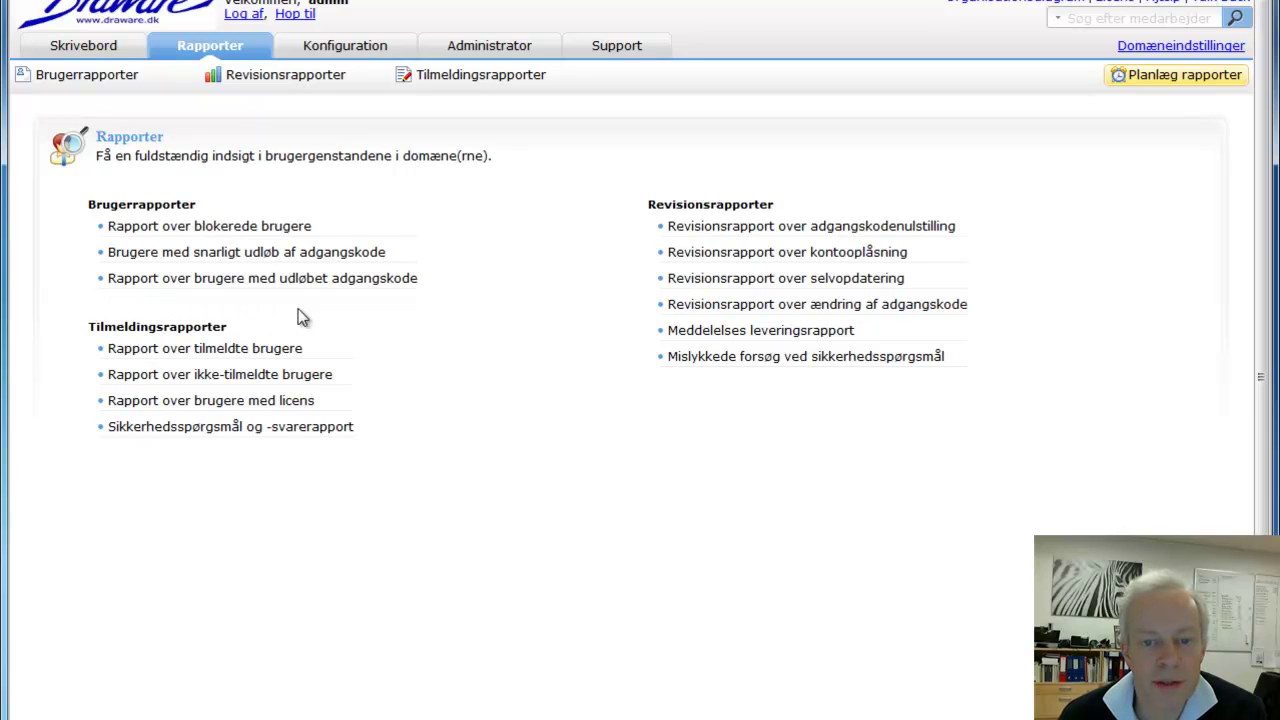
left_click(302, 284)
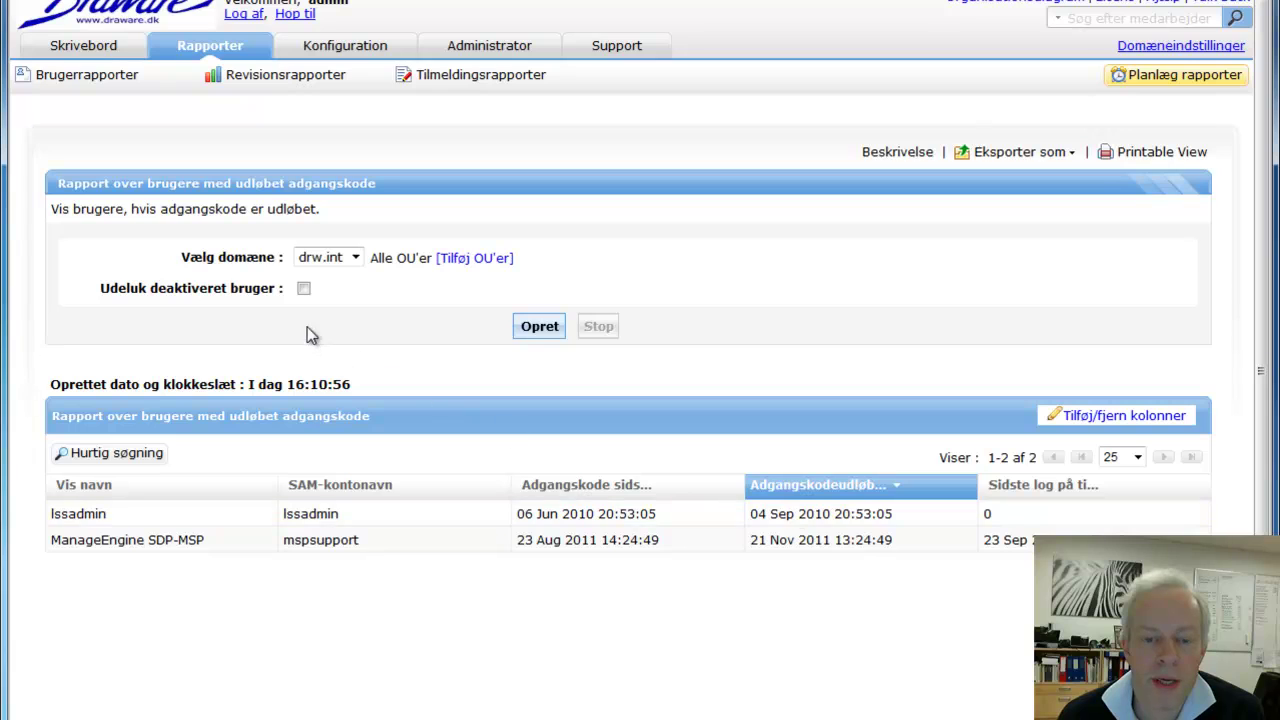
left_click(304, 288)
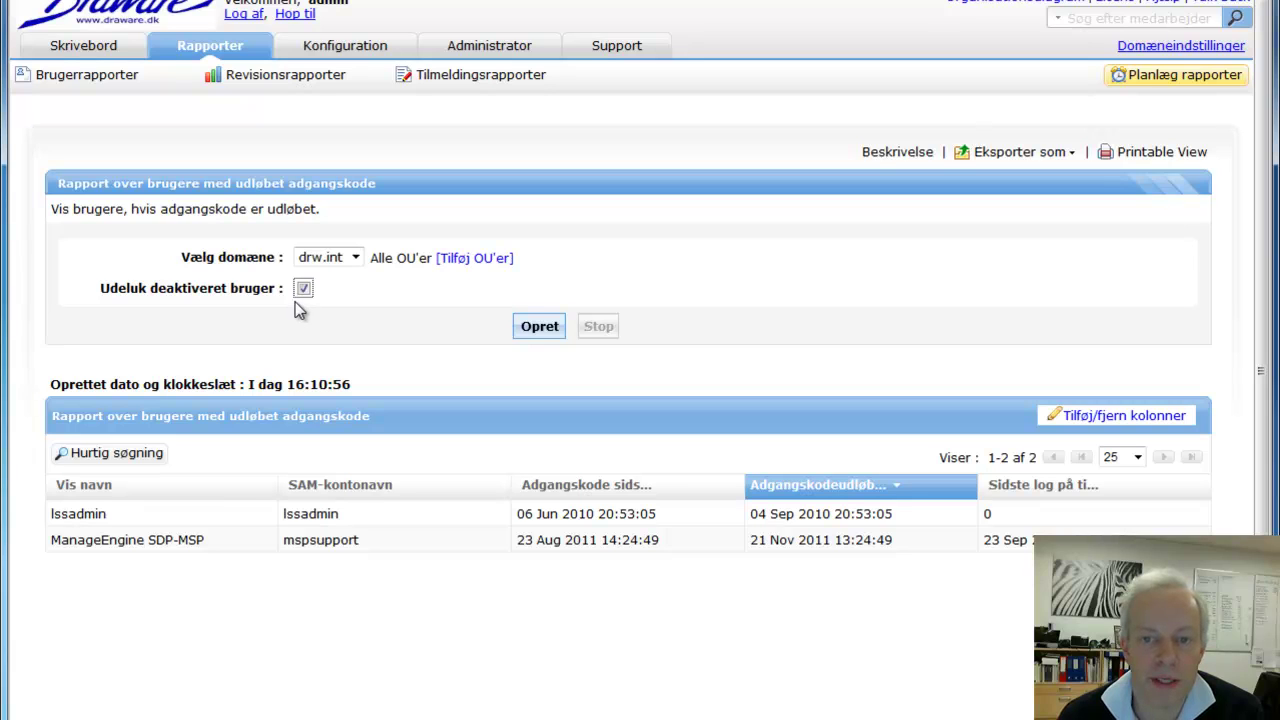
Step: View the audit report "Mislykkede forsøg ved sikkerhedsspørgsmål" and look through the available audit and user reports
left_click(181, 45)
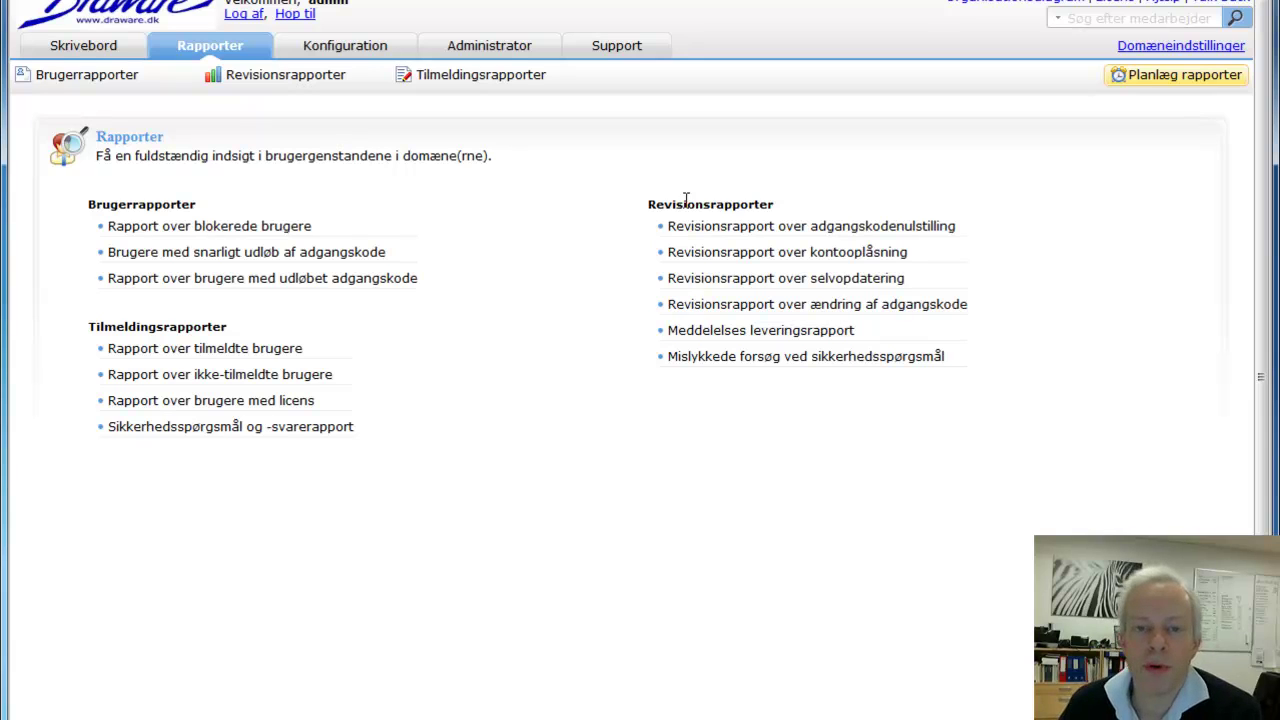
scroll(686, 200, "down", 1)
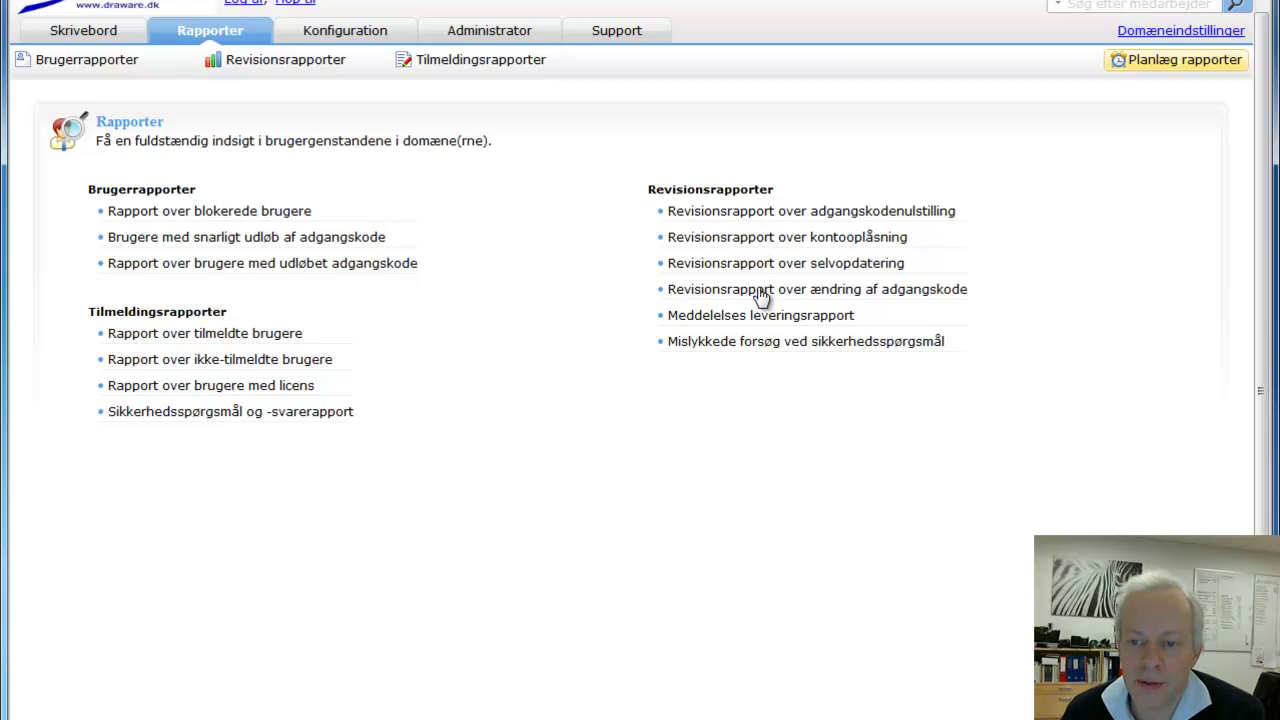
left_click(834, 346)
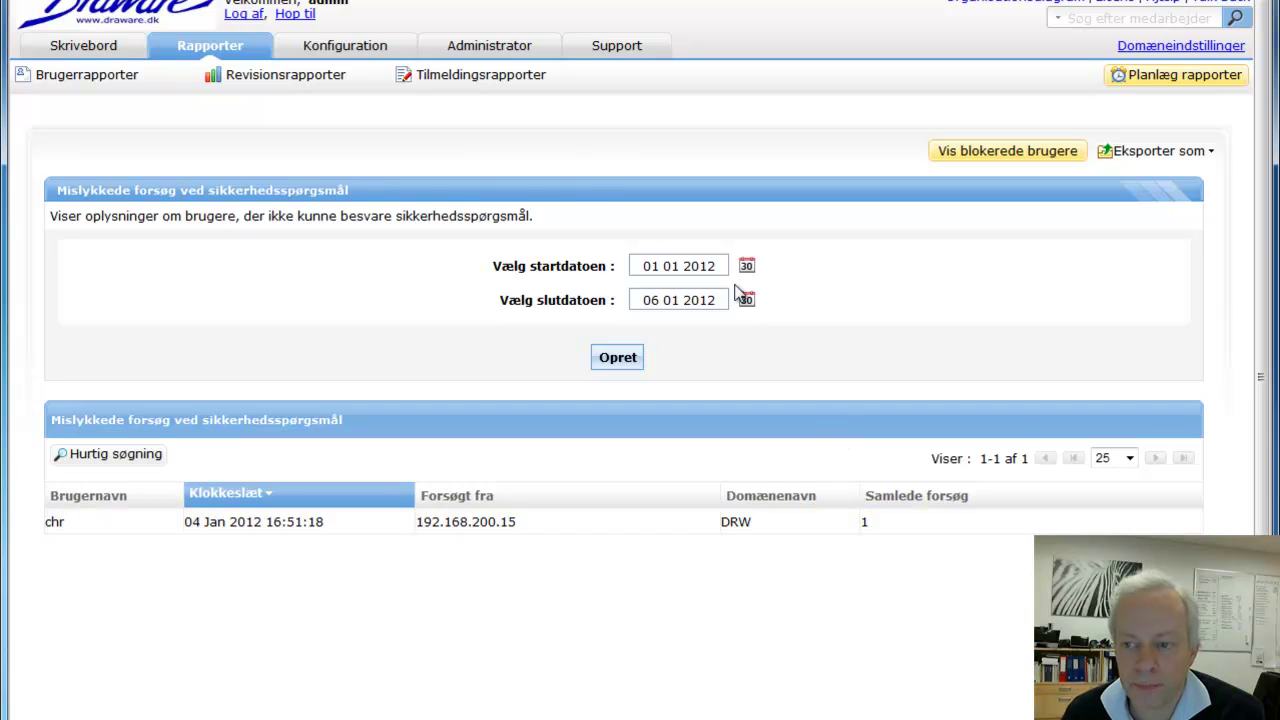
mouse_move(322, 90)
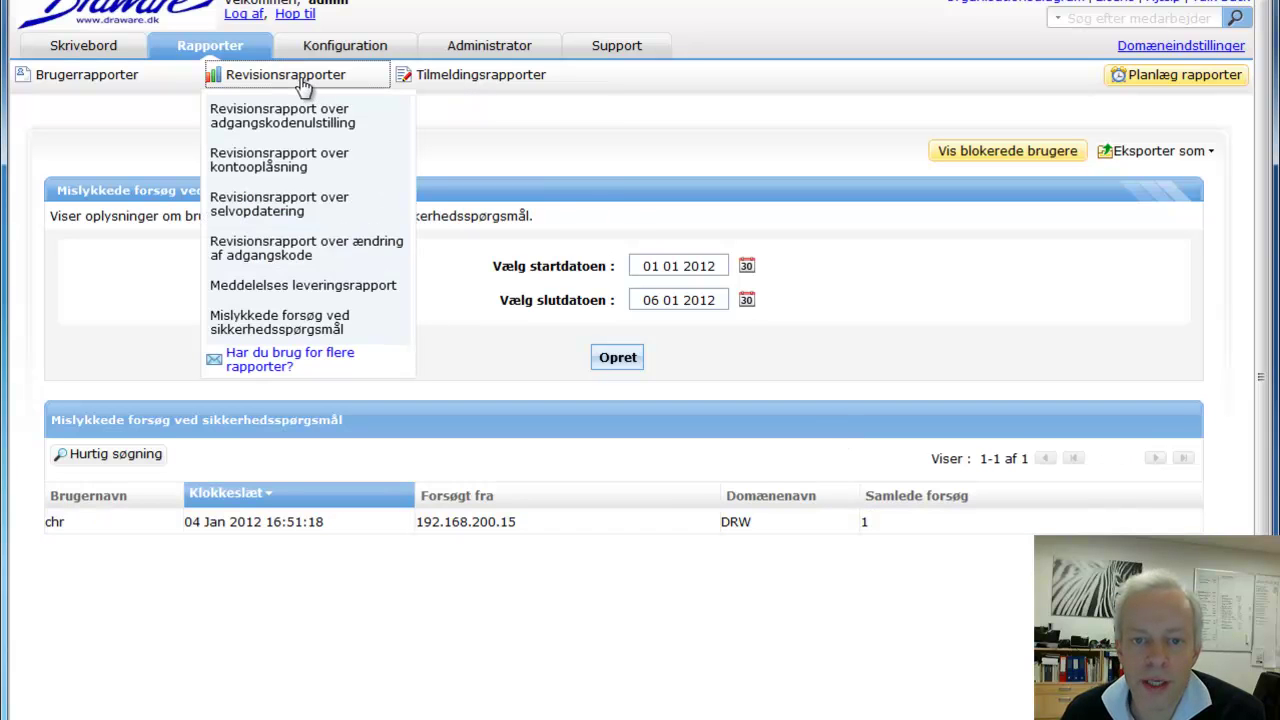
mouse_move(136, 110)
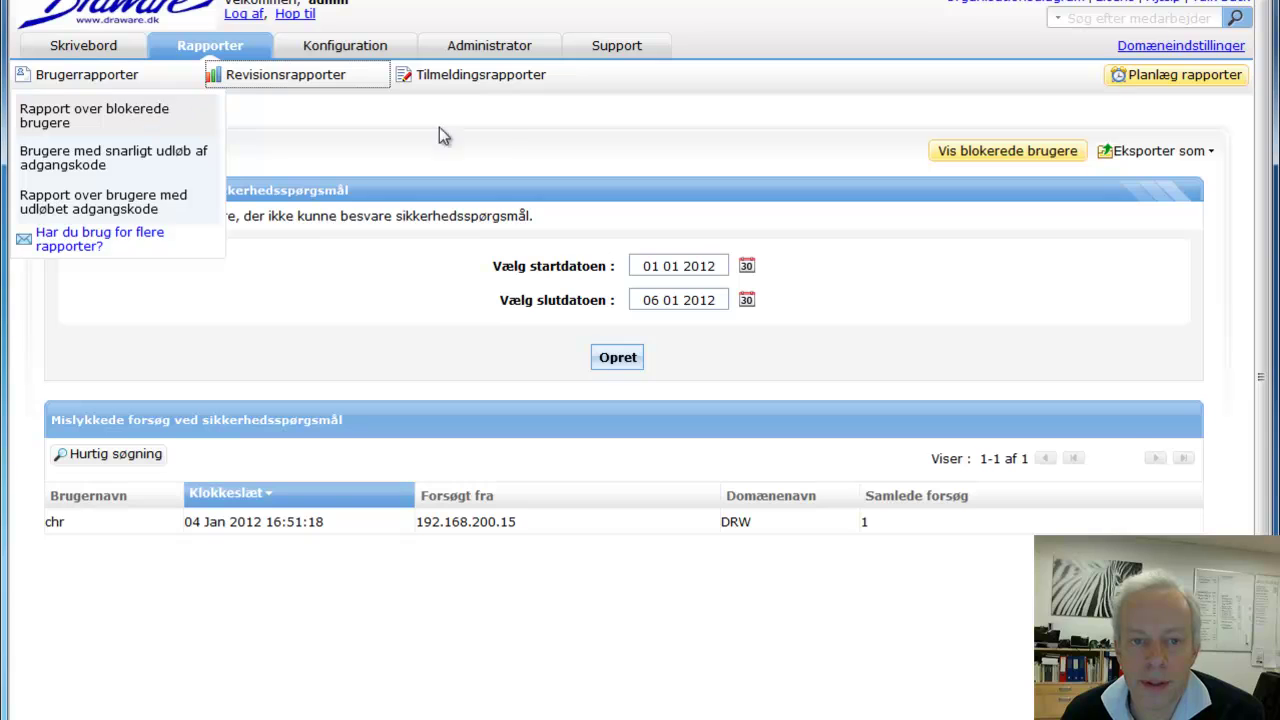
mouse_move(172, 80)
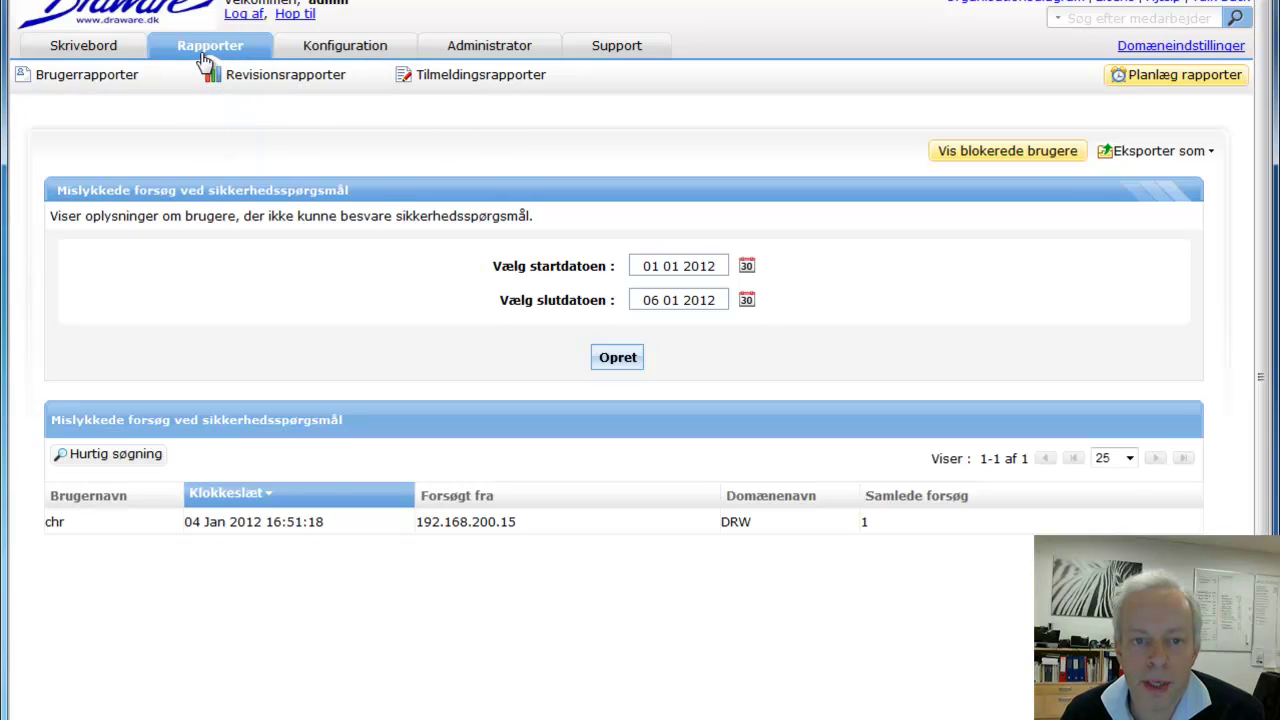
Step: View "Revisionsrapport over adgangskodenulstilling" and the enrollment report "Rapport over tilmeldte brugere"
left_click(210, 45)
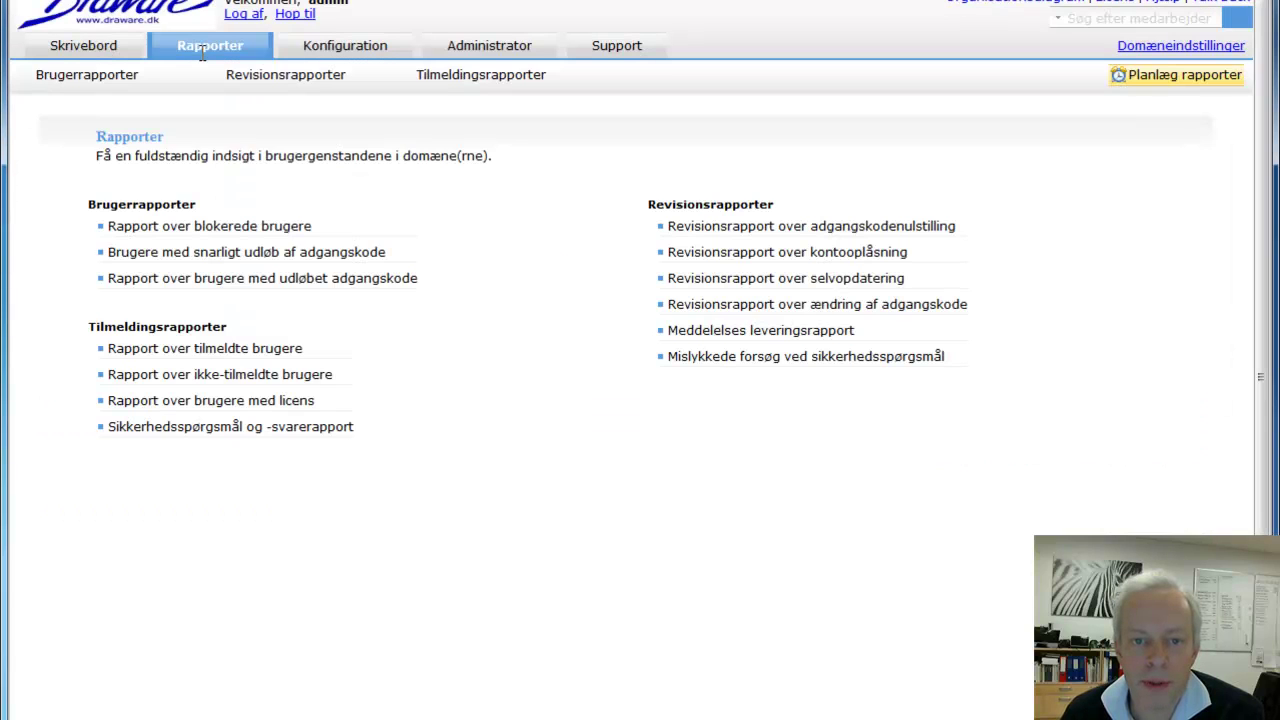
left_click(742, 226)
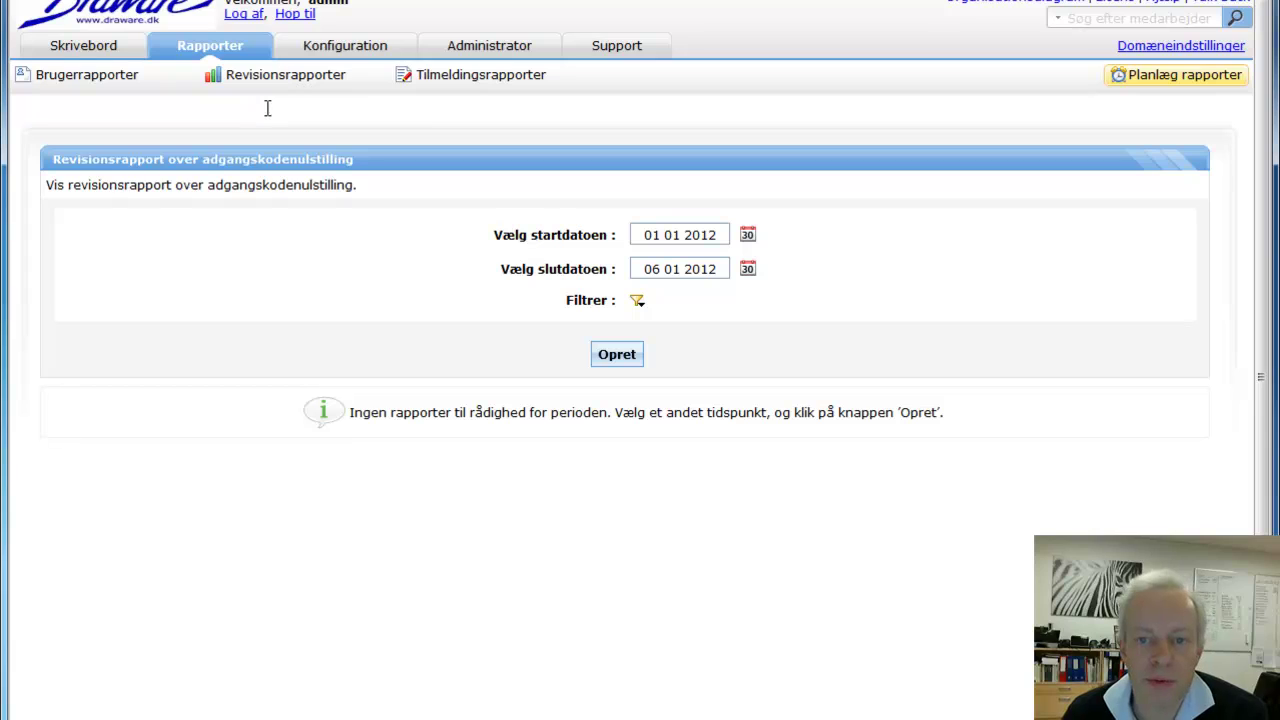
left_click(464, 80)
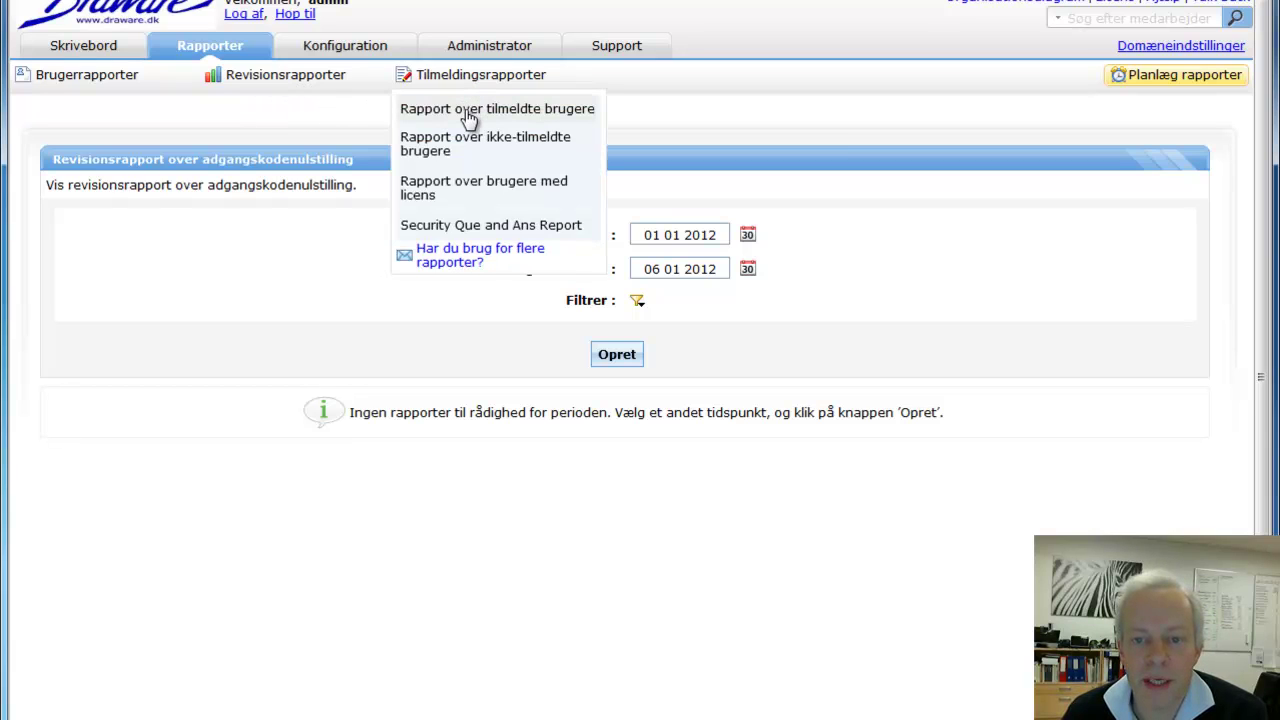
left_click(466, 110)
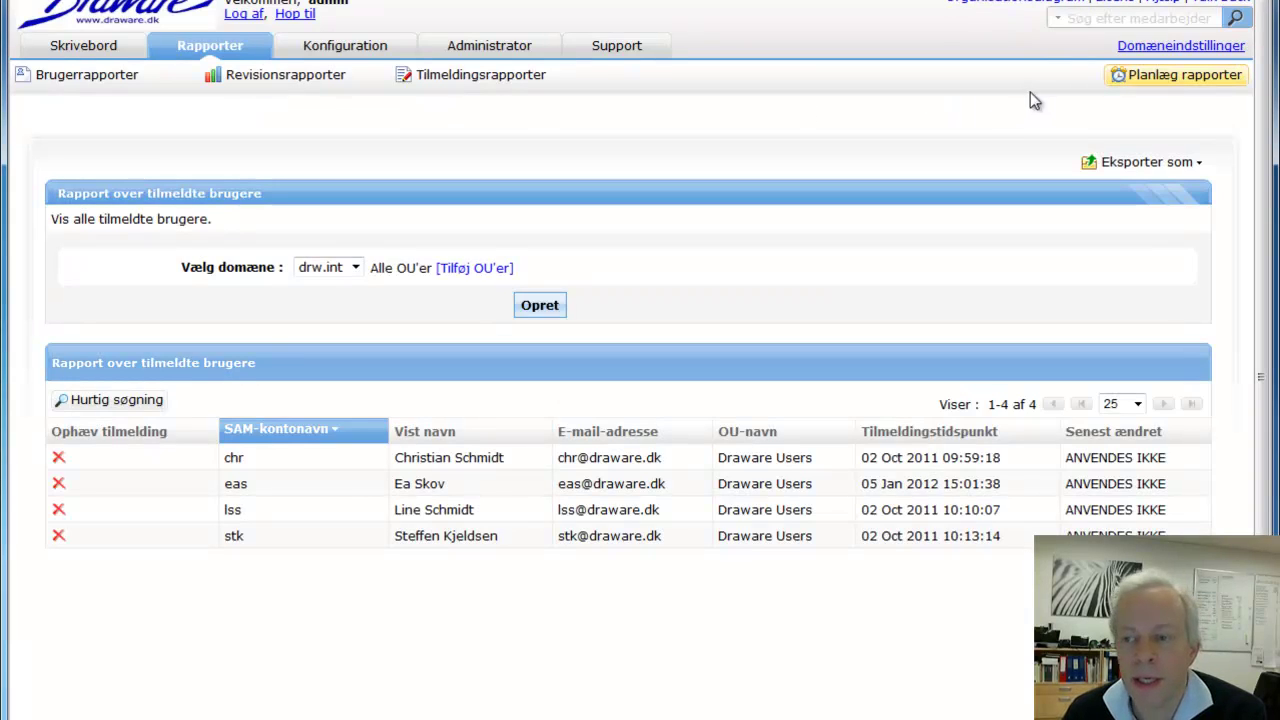
Step: Examine the scheduling settings of "Brugerrapport jobfordeler" without changing them, and return to the dashboard
left_click(1181, 75)
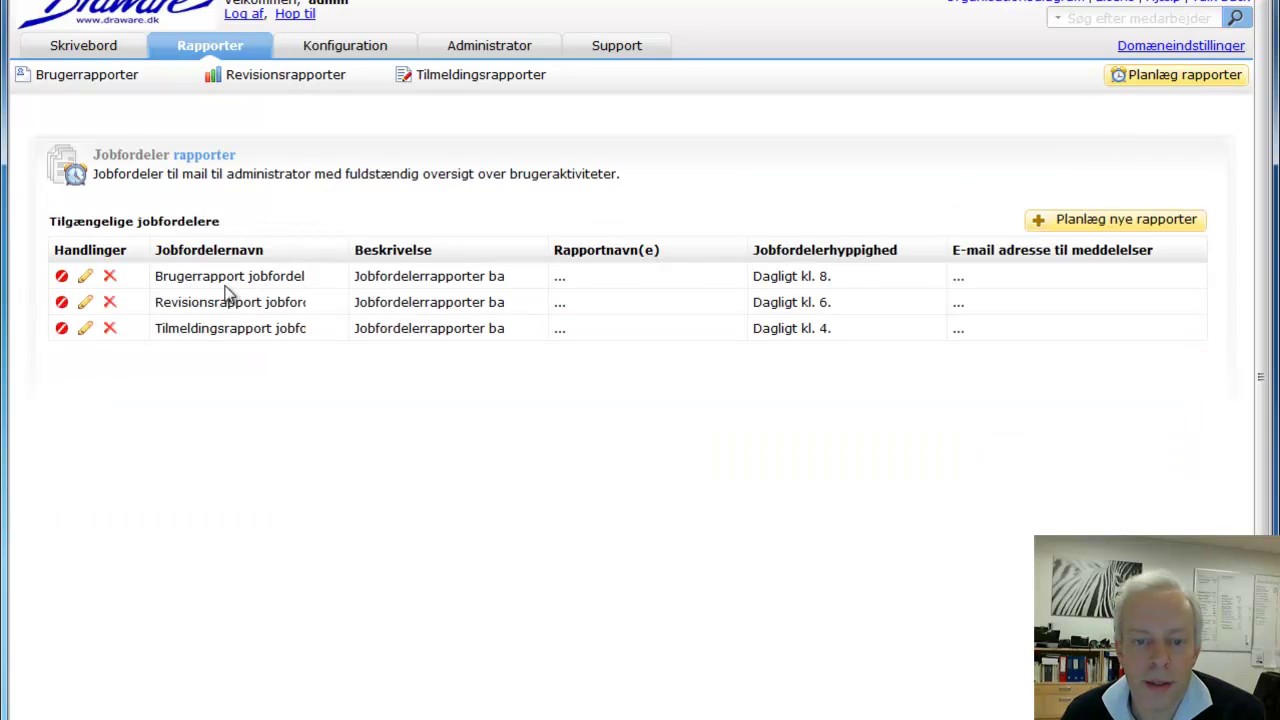
left_click(86, 278)
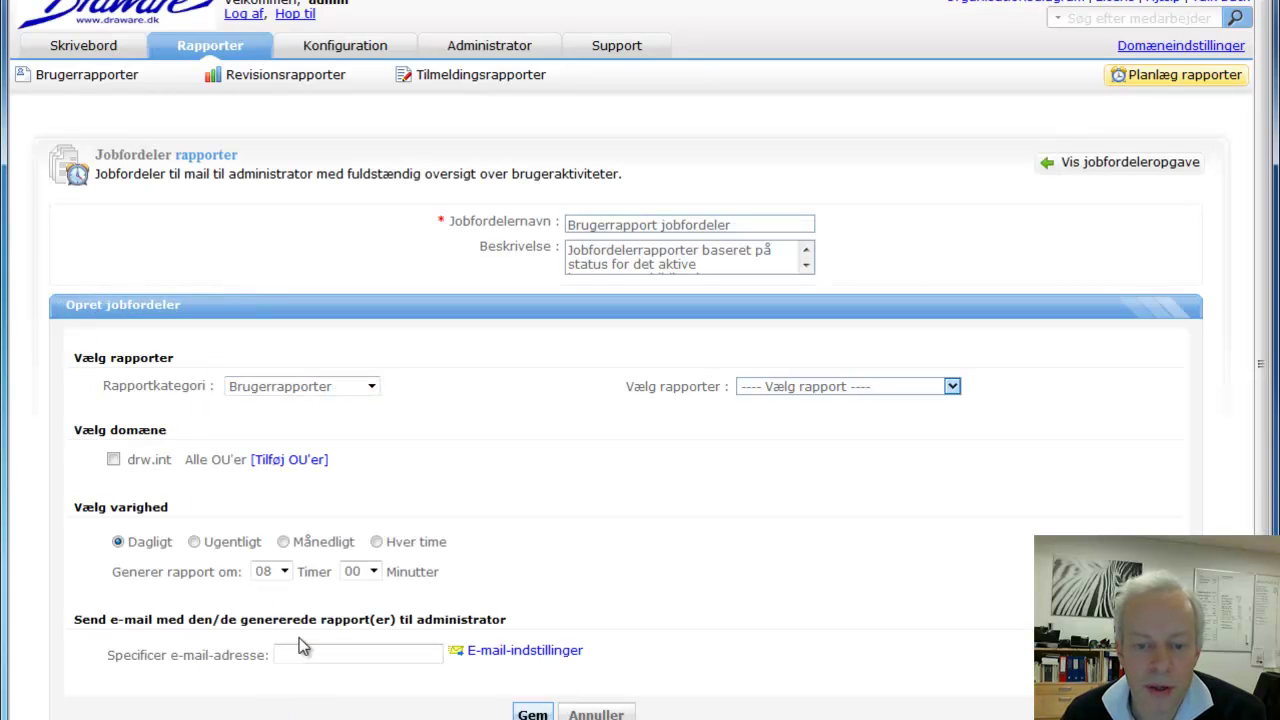
scroll(300, 640, "down", 1)
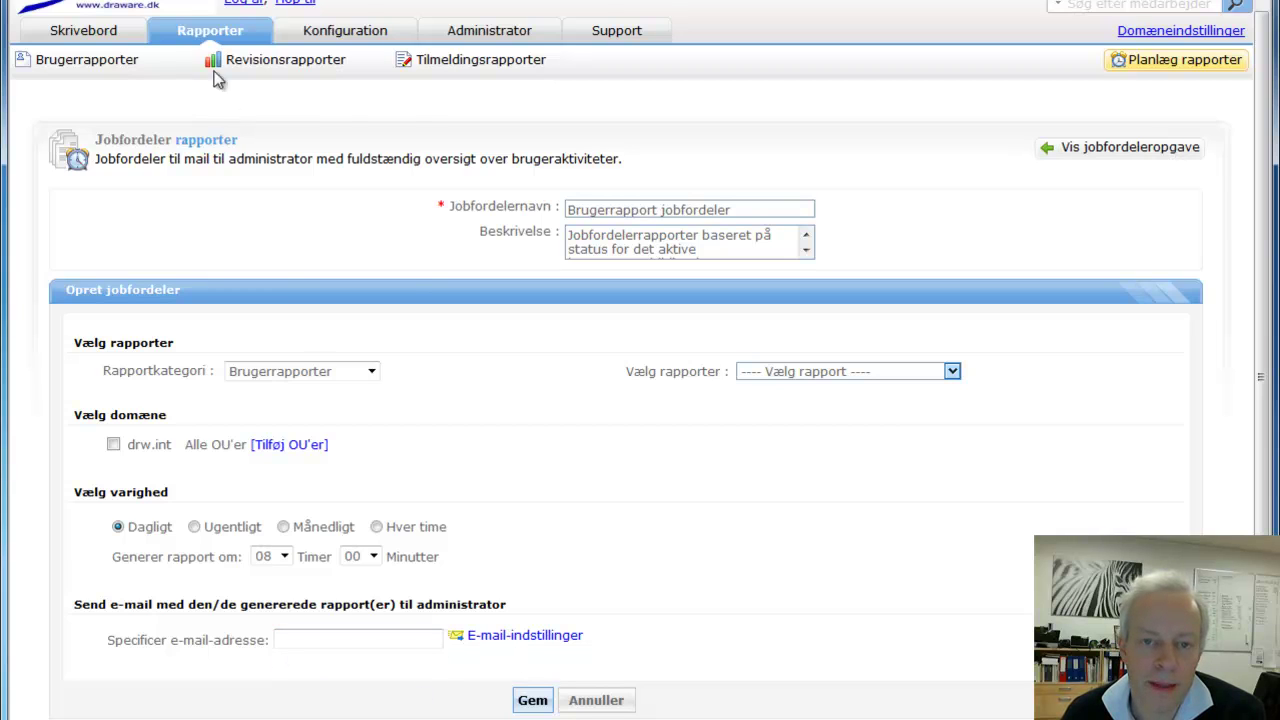
scroll(204, 50, "down", 1)
mouse_move(203, 40)
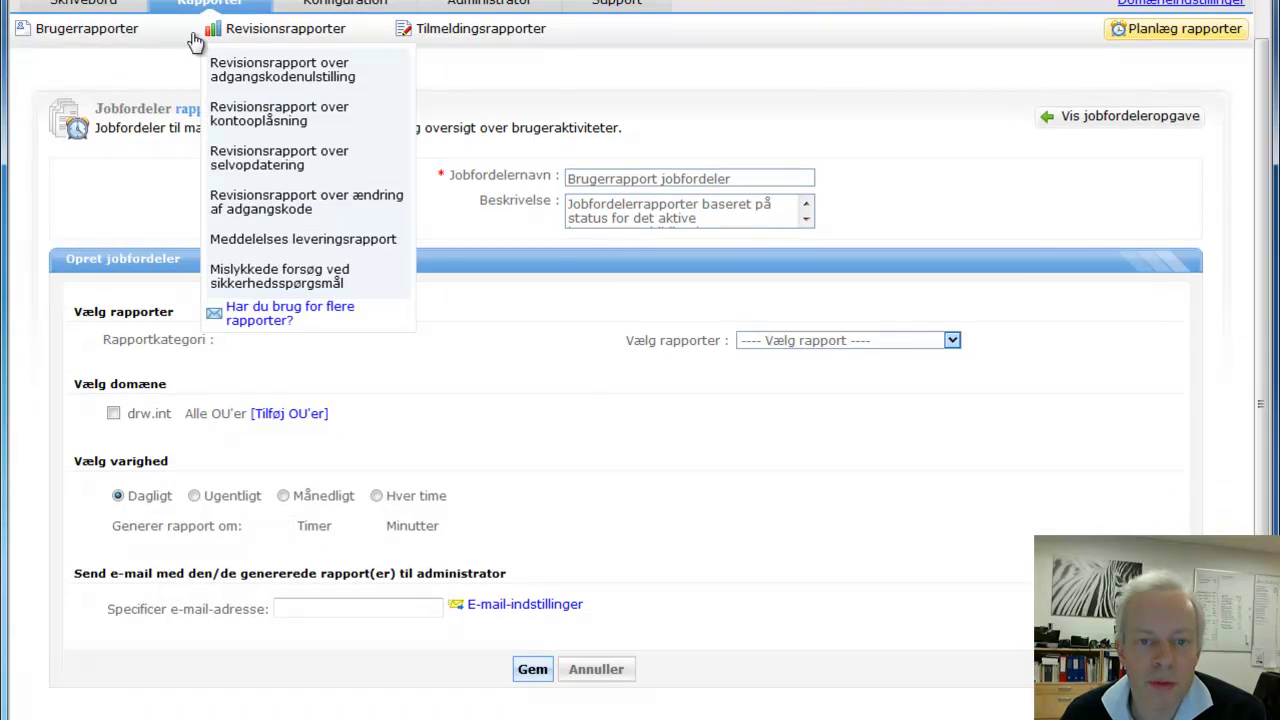
left_click(103, 4)
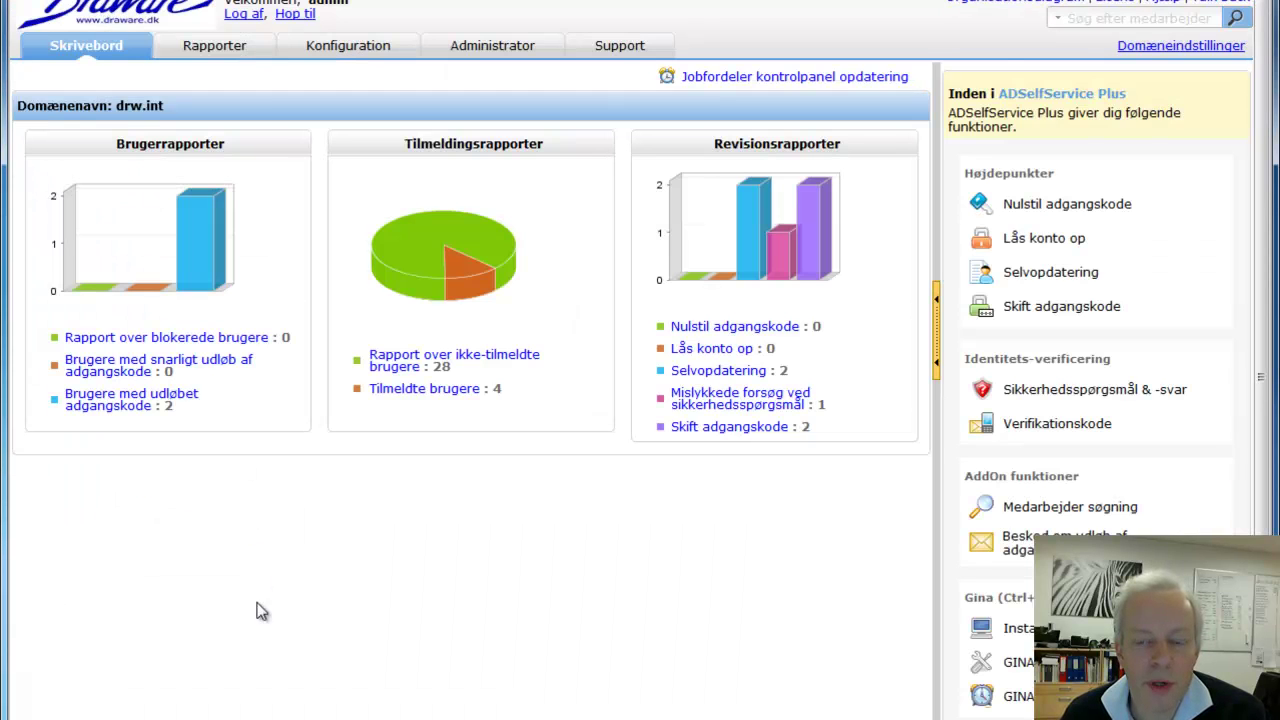